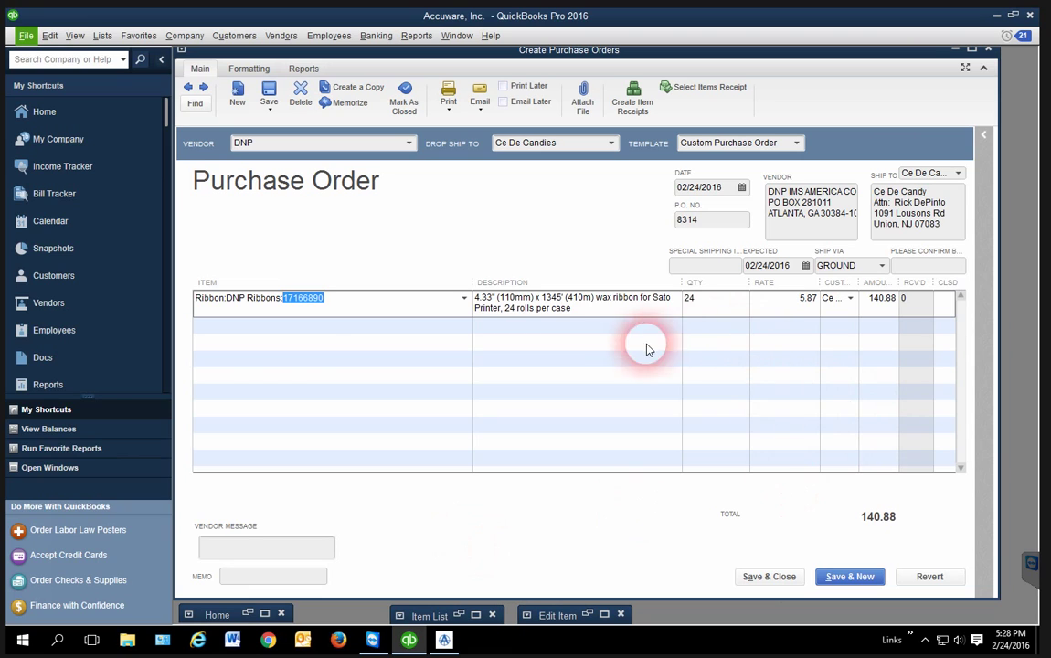
# - Examine the ribbon item's purchase and sales information in the Edit Item window and minimize the window again
pyautogui.click(572, 619)
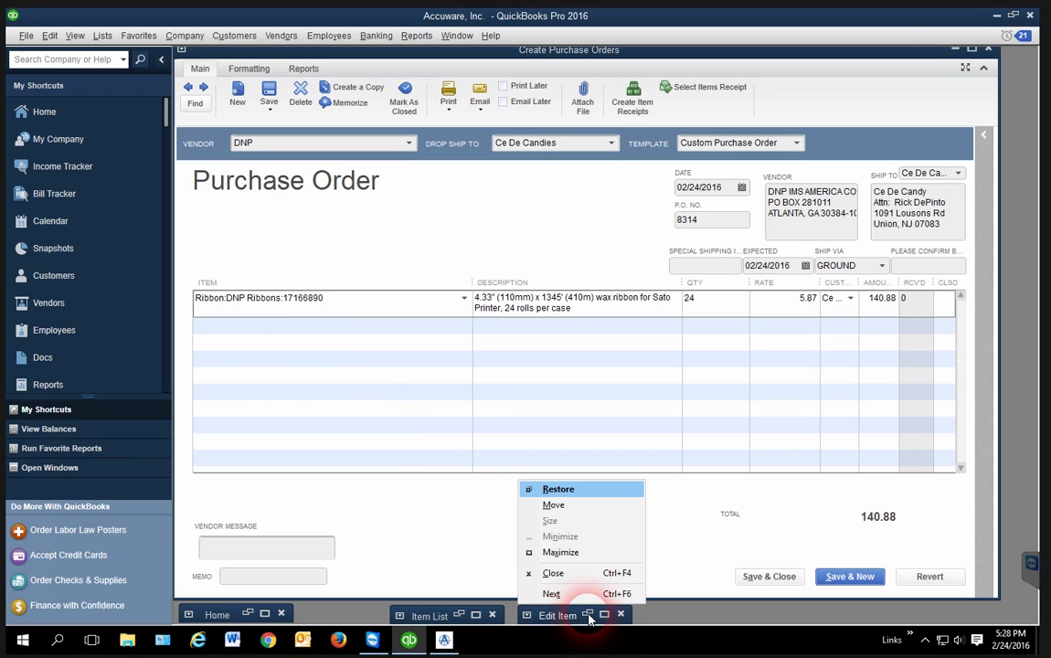
pyautogui.click(587, 616)
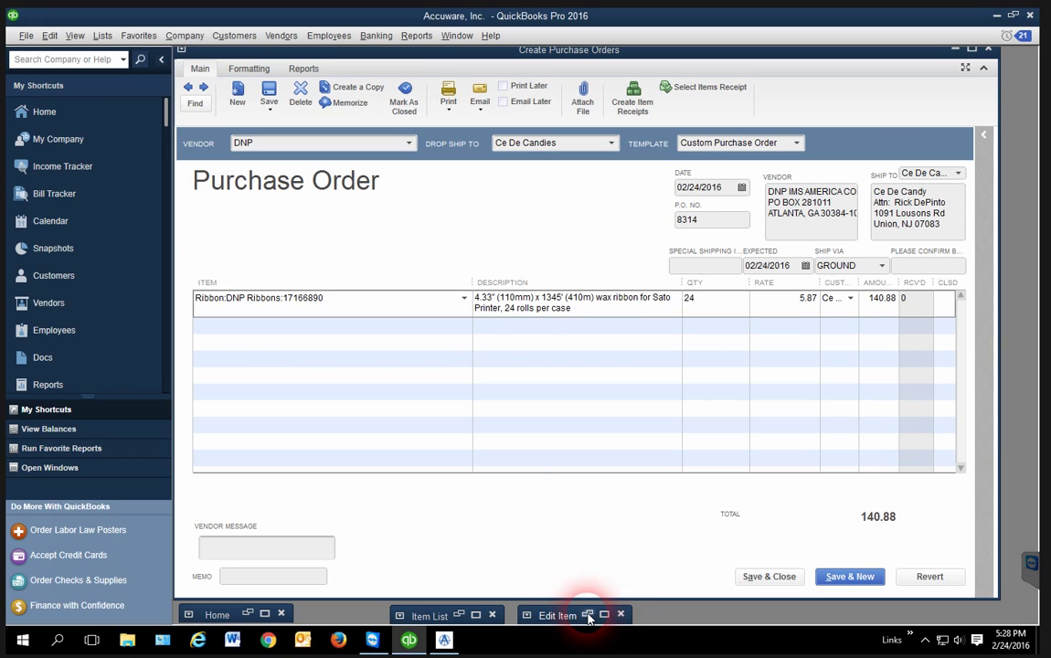
pyautogui.click(588, 616)
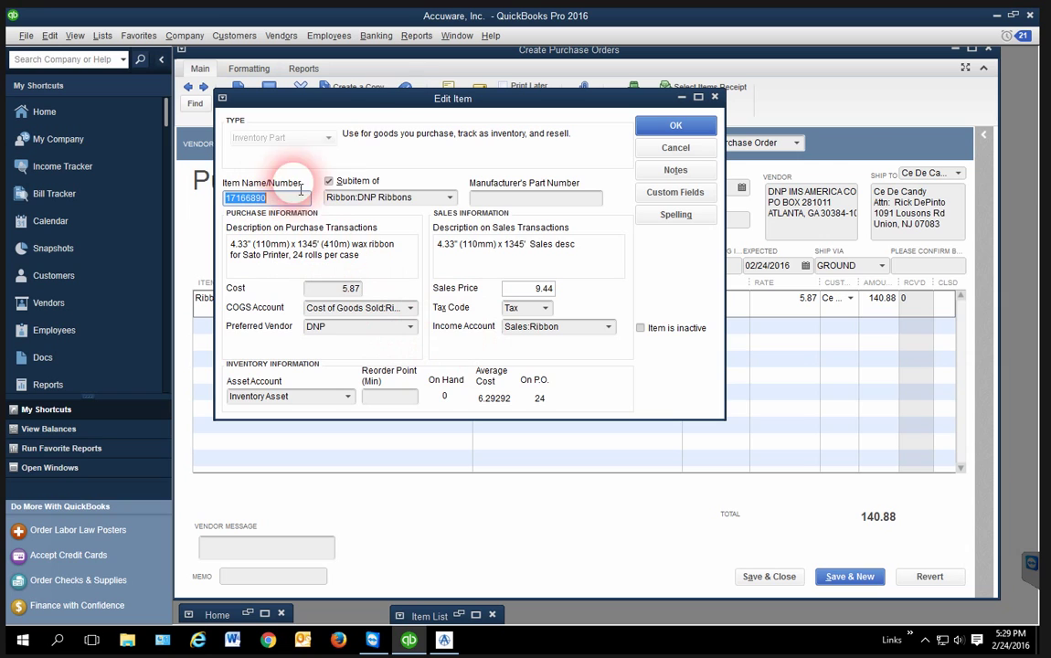
pyautogui.moveTo(382, 97); pyautogui.dragTo(574, 213)
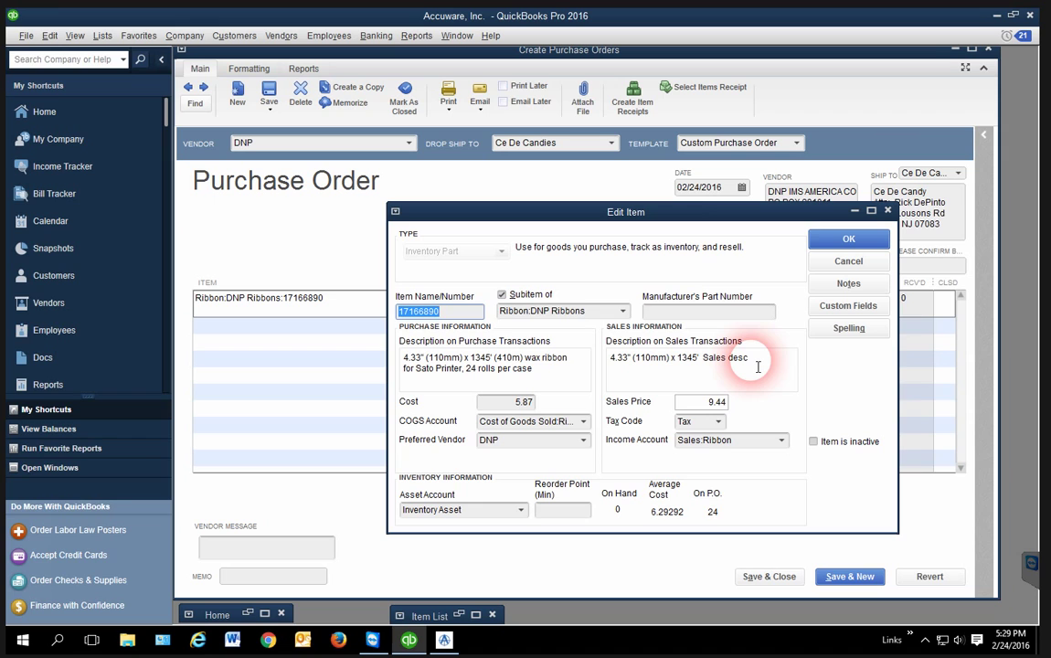
pyautogui.moveTo(658, 208); pyautogui.dragTo(628, 220)
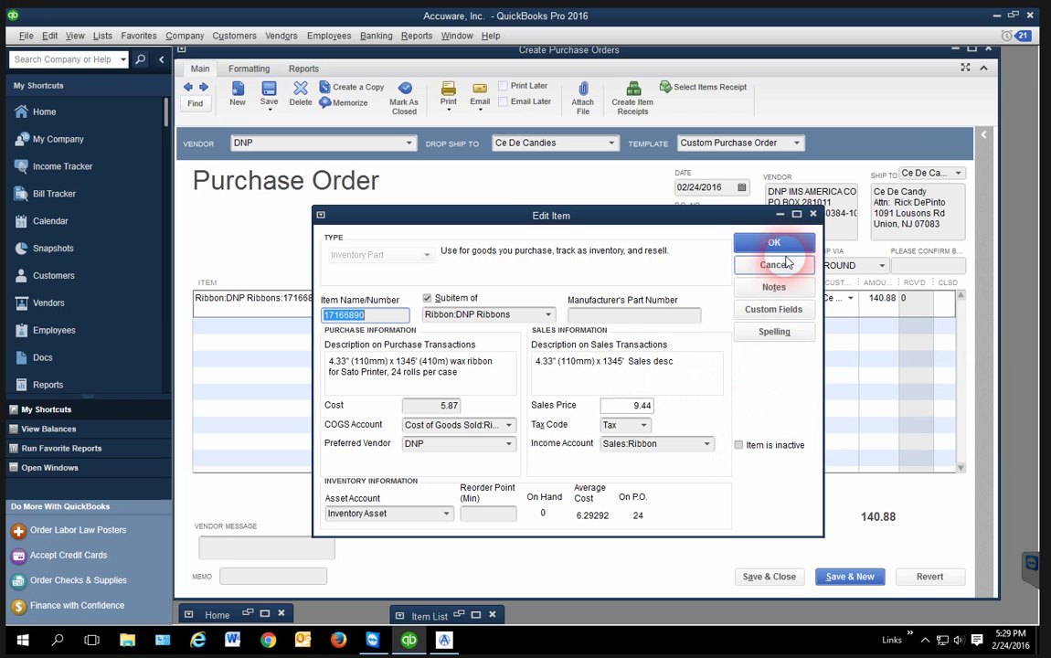
pyautogui.click(778, 217)
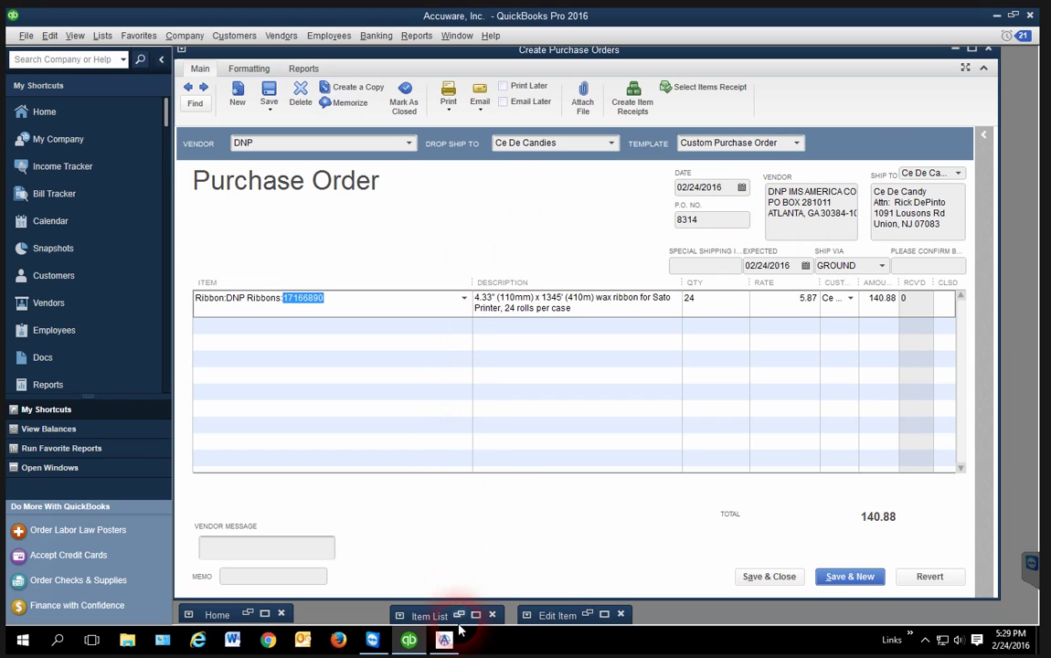
# - Copy the purchase order's P.O. number and paste it as the order number in Label Connector, replacing the existing entry
pyautogui.moveTo(699, 223); pyautogui.dragTo(679, 223)
pyautogui.rightClick(685, 218)
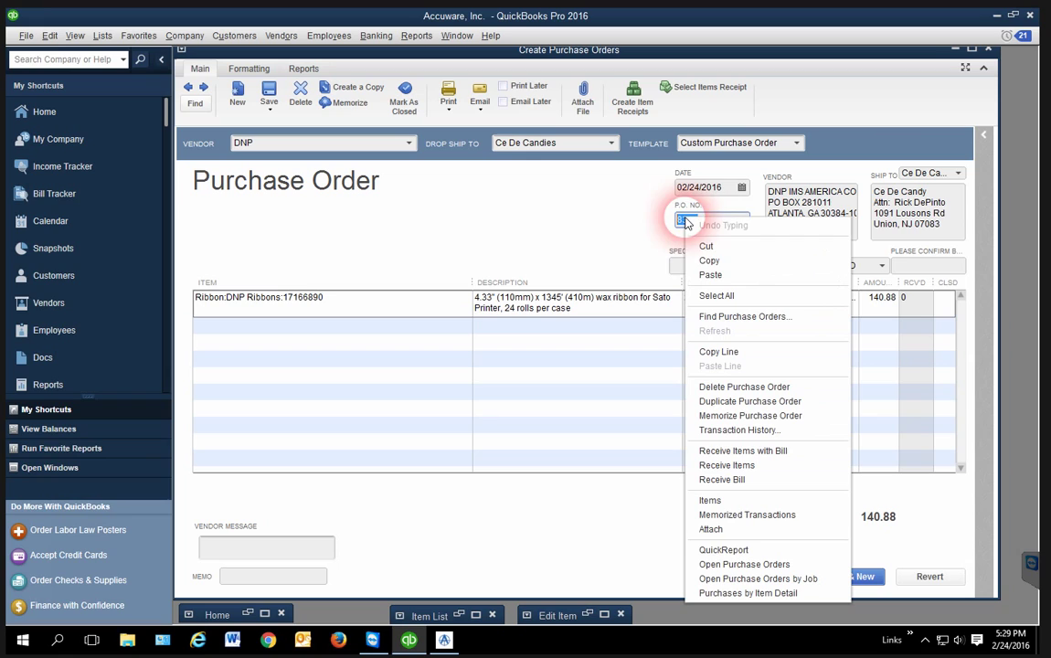
pyautogui.click(710, 261)
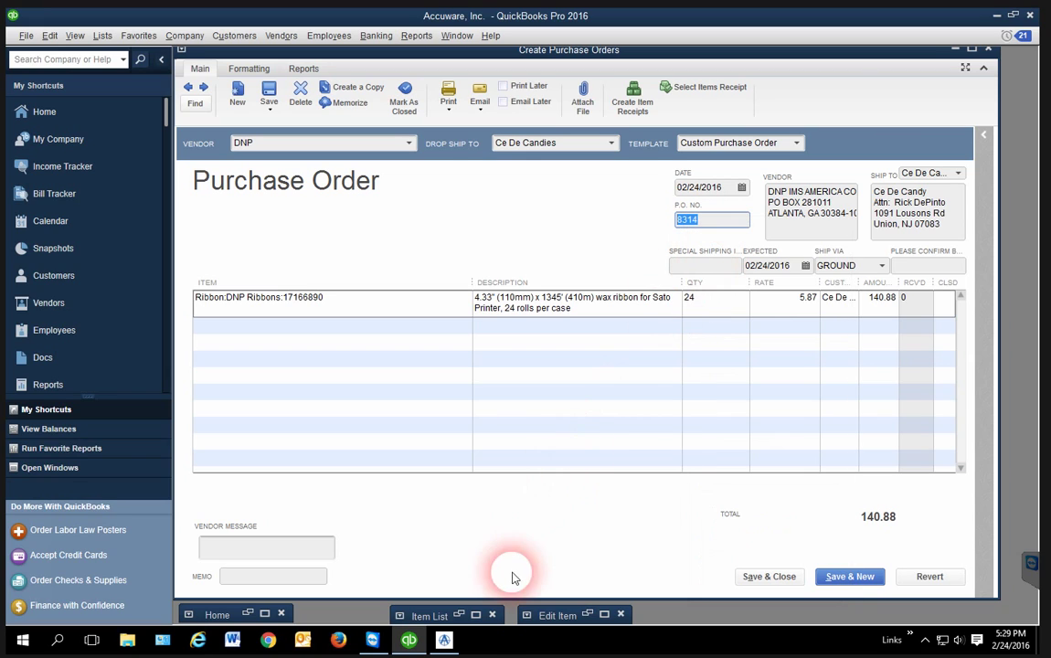
pyautogui.click(444, 639)
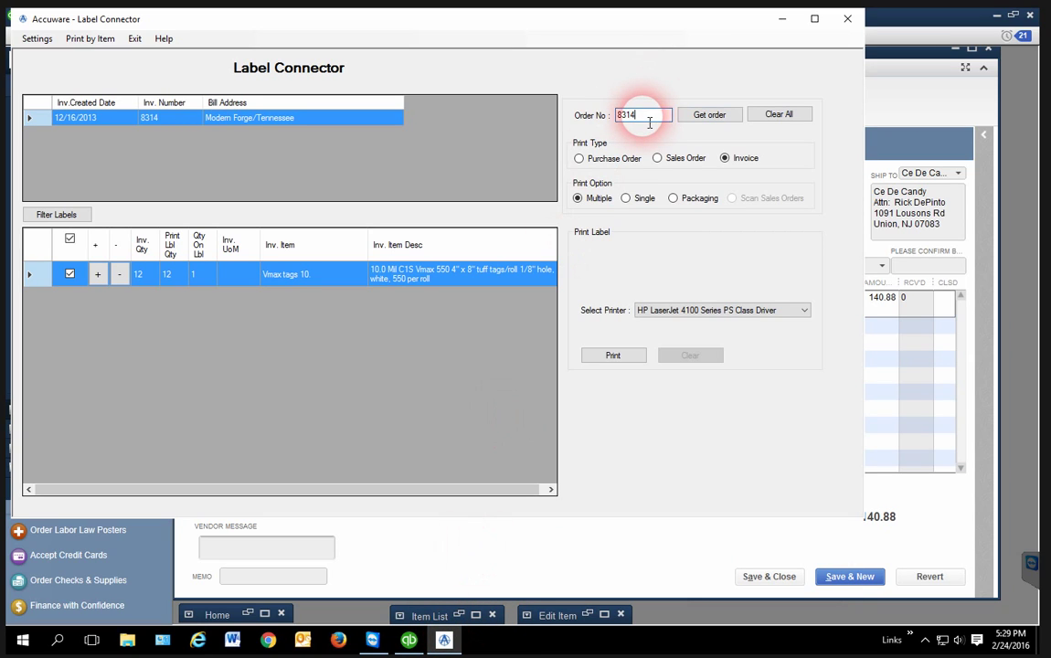
pyautogui.moveTo(642, 117); pyautogui.dragTo(614, 124)
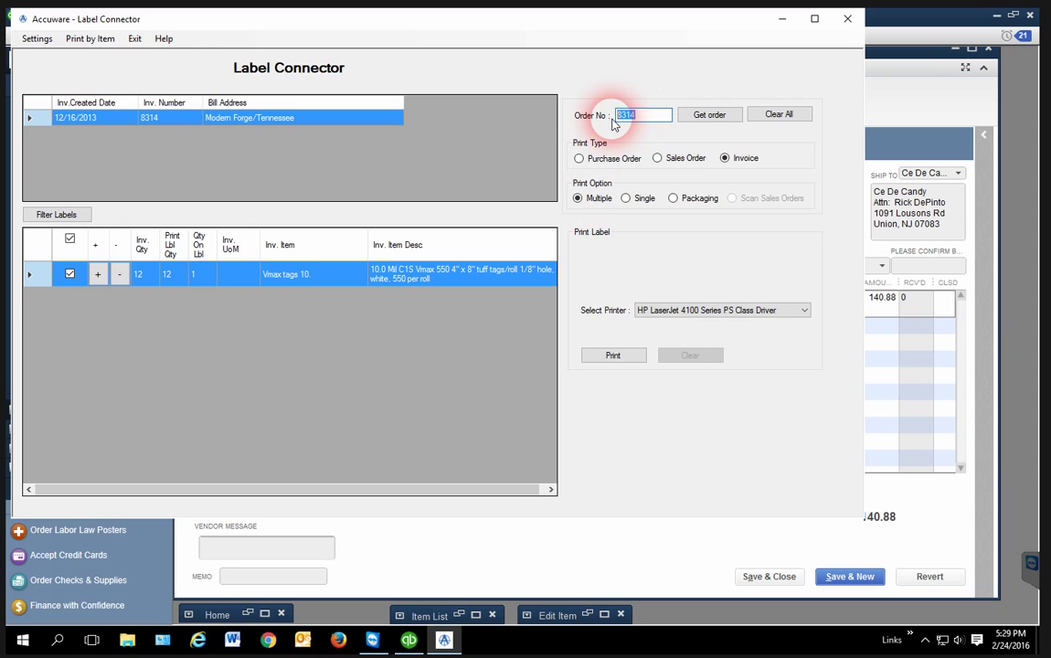
pyautogui.hotkey('ctrl', 'v')
# - Retrieve the order with the print type set to Purchase Order and the print option set to Multiple
pyautogui.click(710, 113)
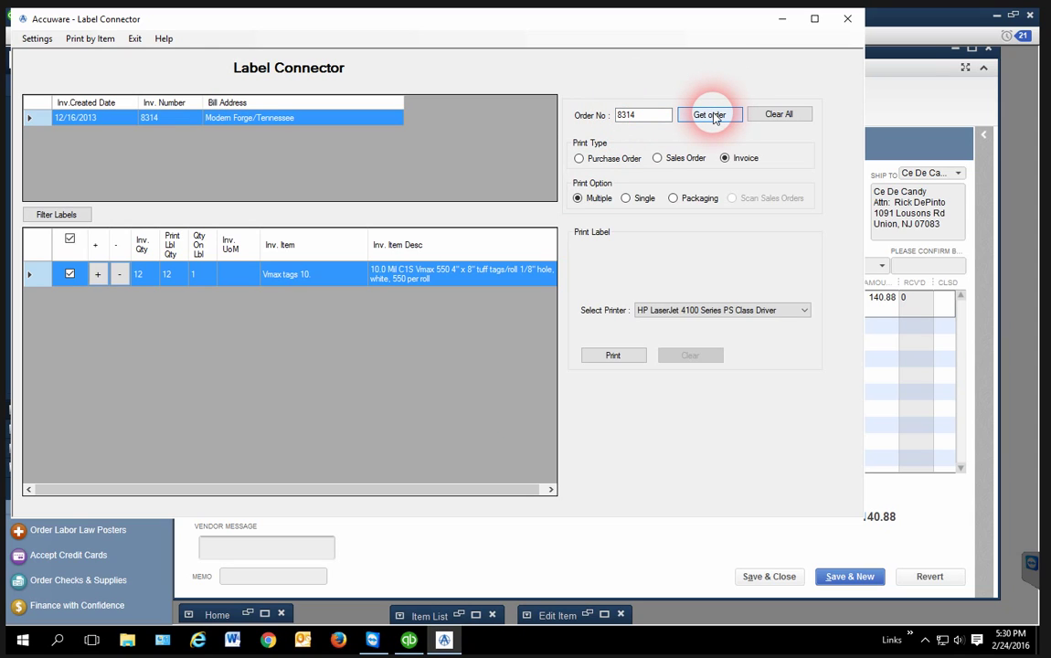
pyautogui.click(580, 158)
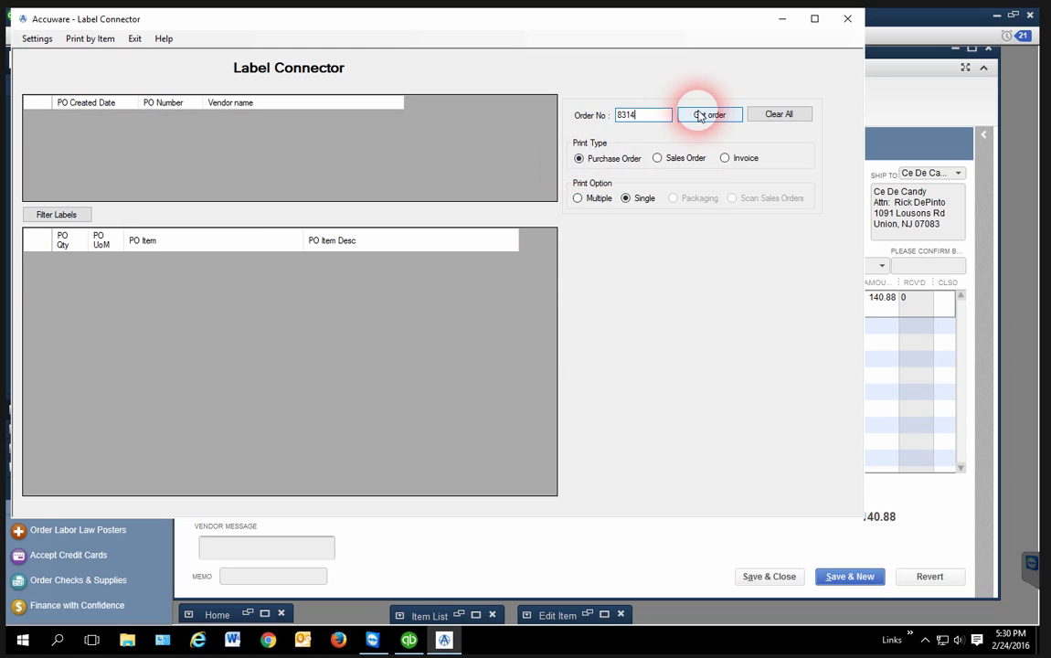
pyautogui.click(578, 197)
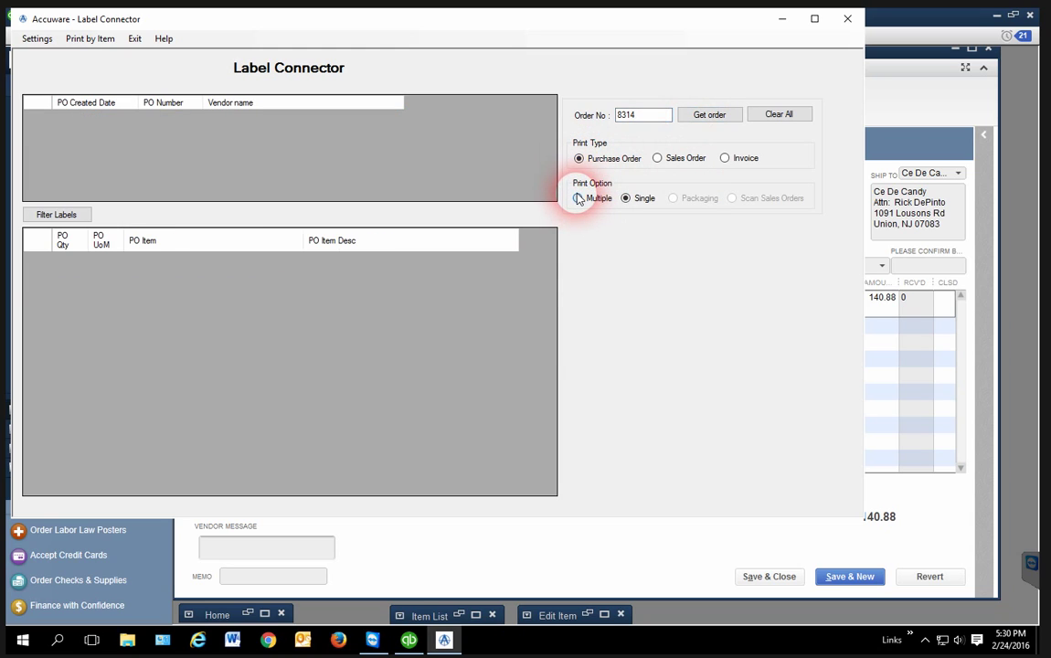
pyautogui.click(727, 117)
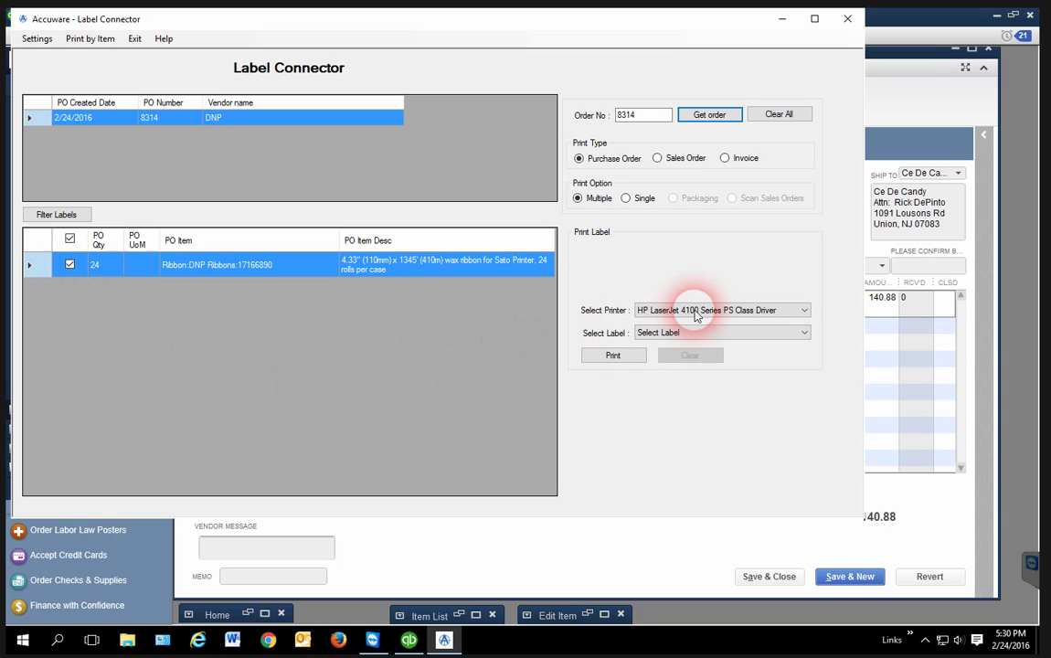
# - Print the labels using the PO Item Label 3 x 2.btw label and the Microsoft Print to PDF printer
pyautogui.click(667, 333)
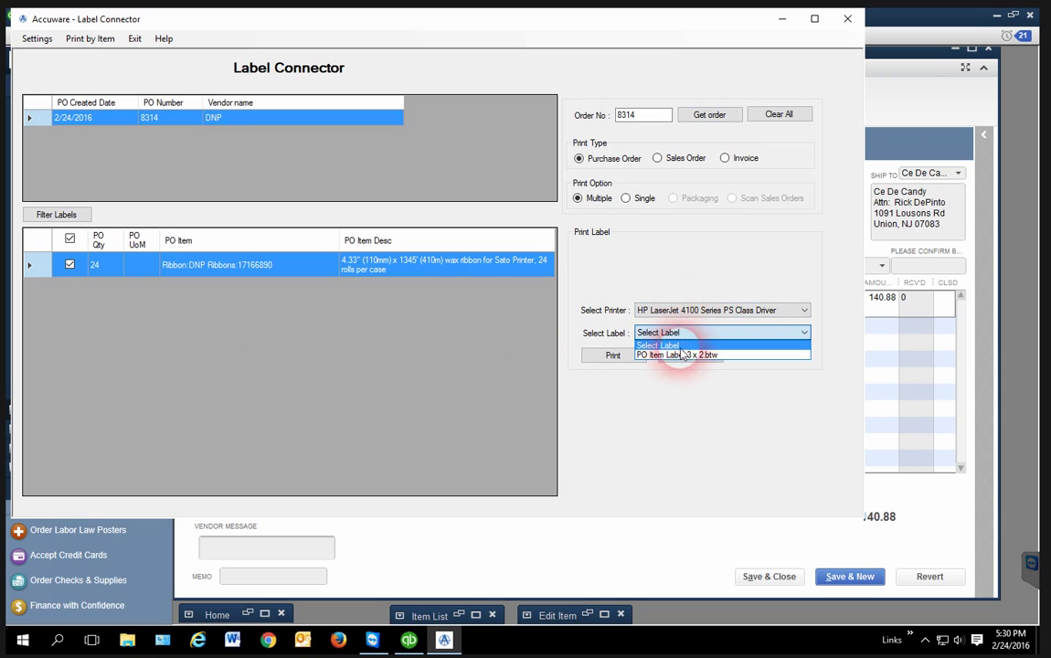
pyautogui.click(679, 356)
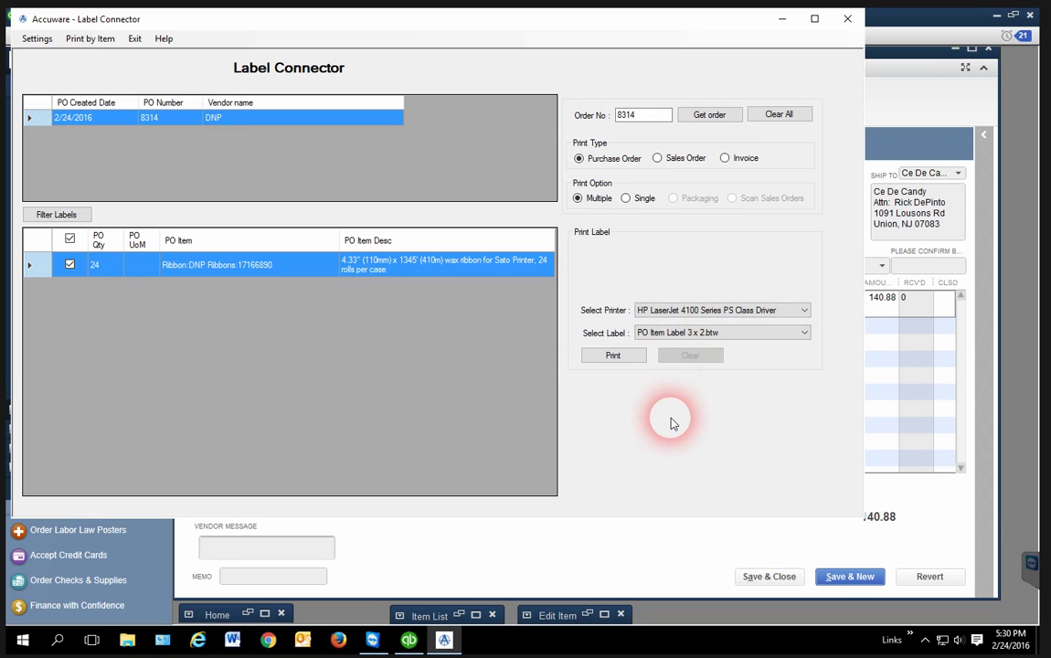
pyautogui.click(659, 311)
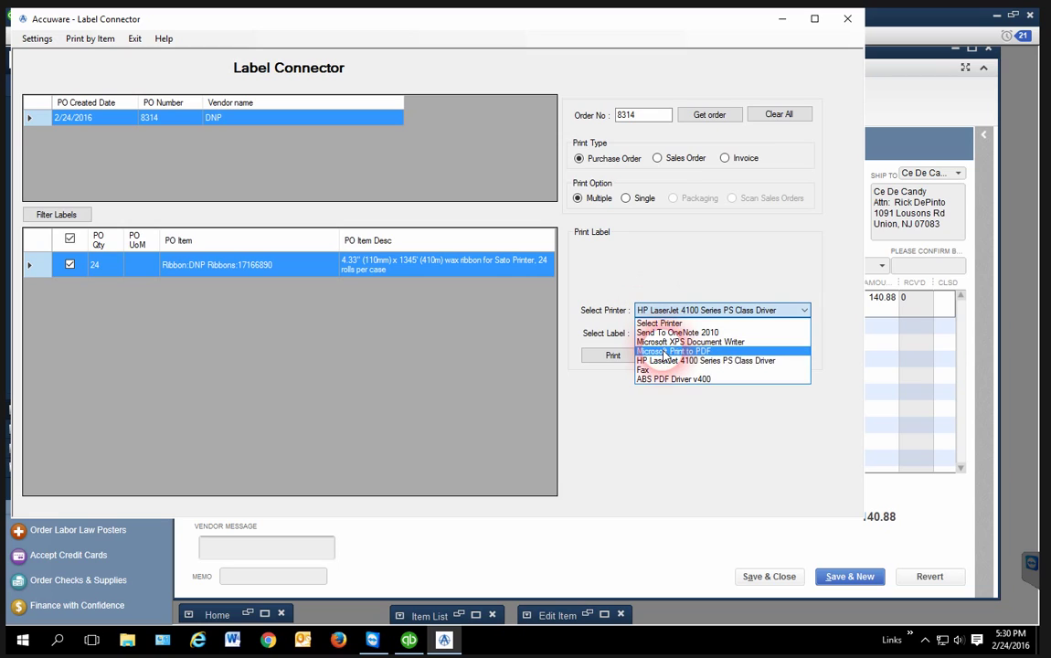
pyautogui.click(665, 350)
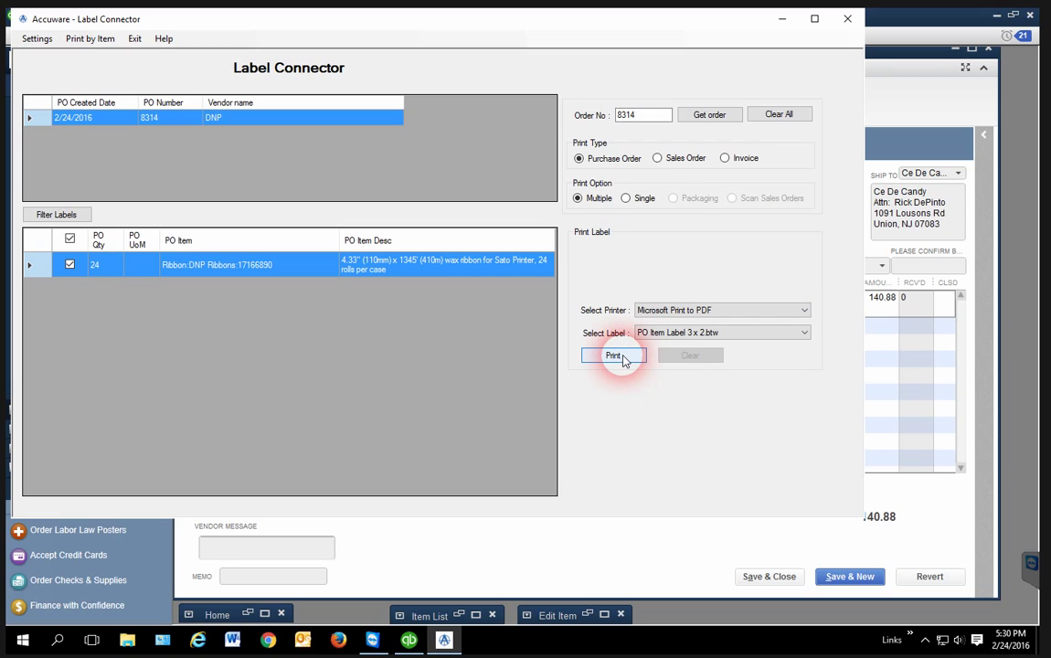
pyautogui.click(623, 359)
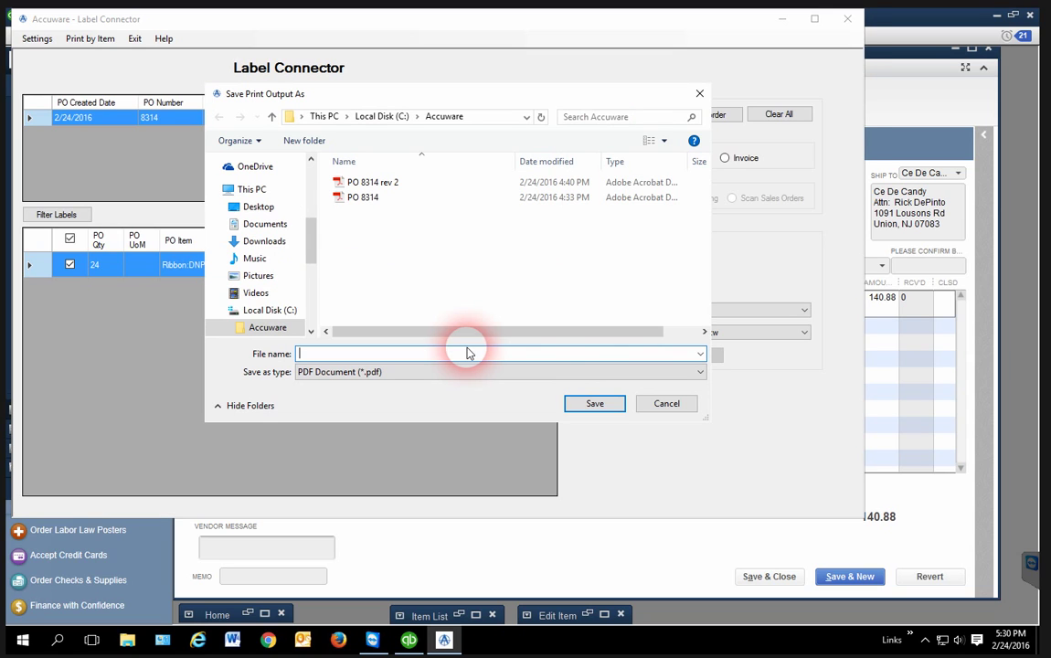
# - Save the print output as a PDF in the Accuware folder, reusing the rev 2 file's name with its ending changed to rev 3
pyautogui.click(351, 181)
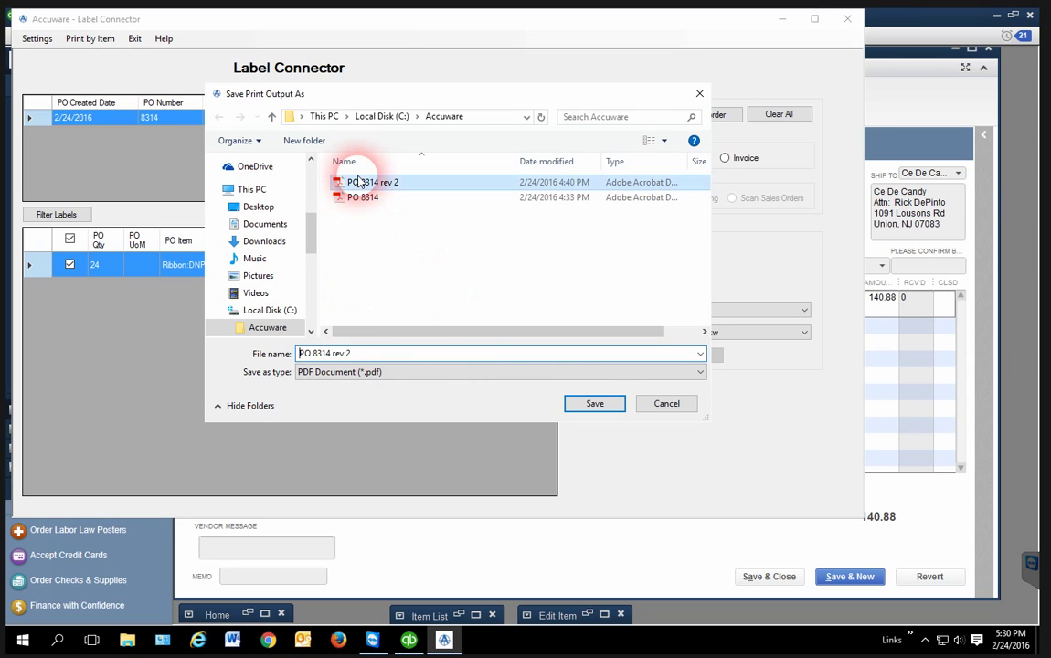
pyautogui.tripleClick(360, 355)
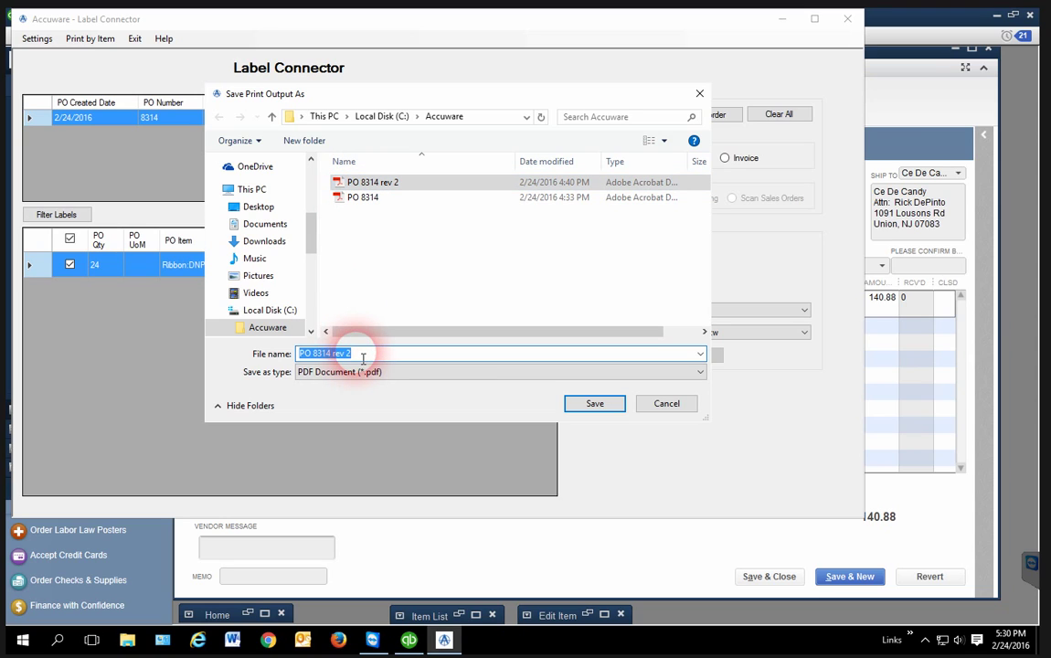
pyautogui.click(362, 357)
pyautogui.press('BackSpace')
pyautogui.write('3')
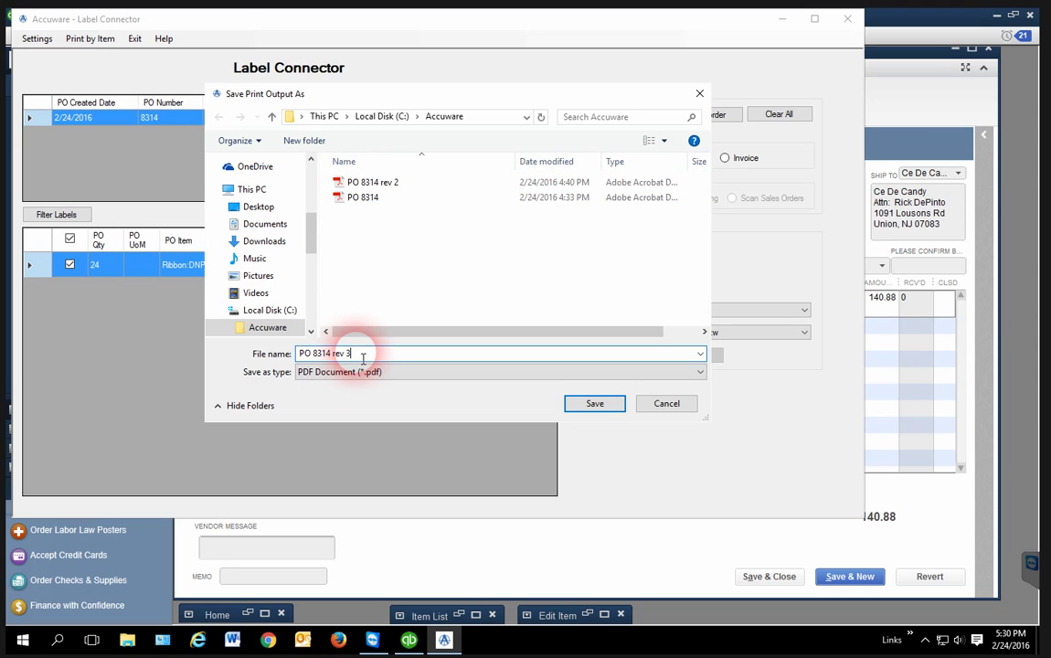
pyautogui.click(595, 405)
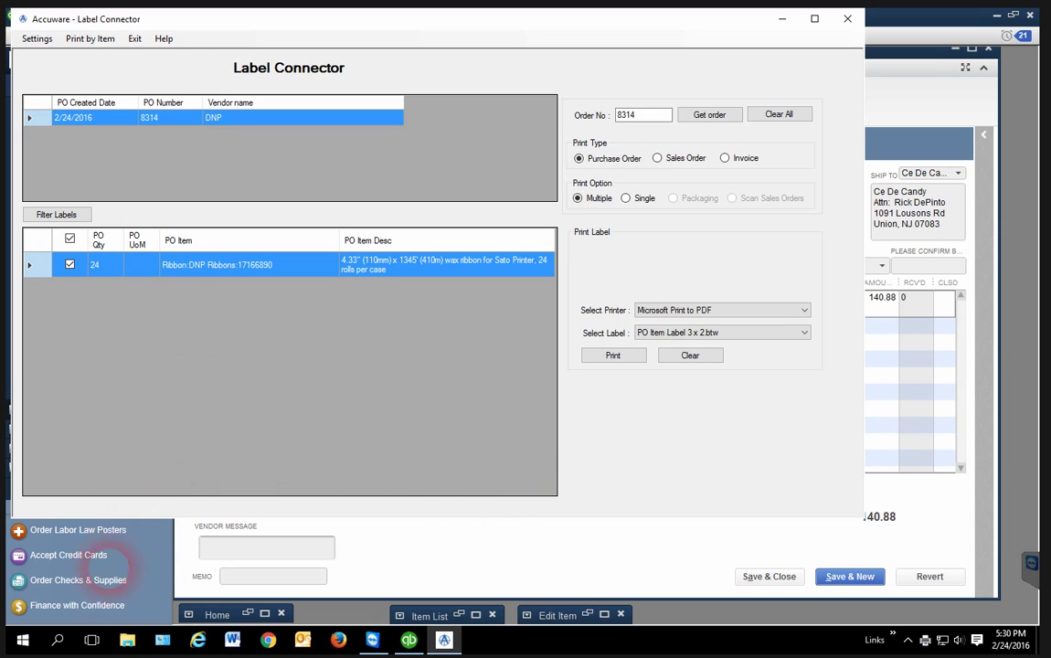
# - Switch to File Explorer and open the rev 3 PDF from the Accuware folder on Local Disk (C:) to check the labels
pyautogui.click(127, 643)
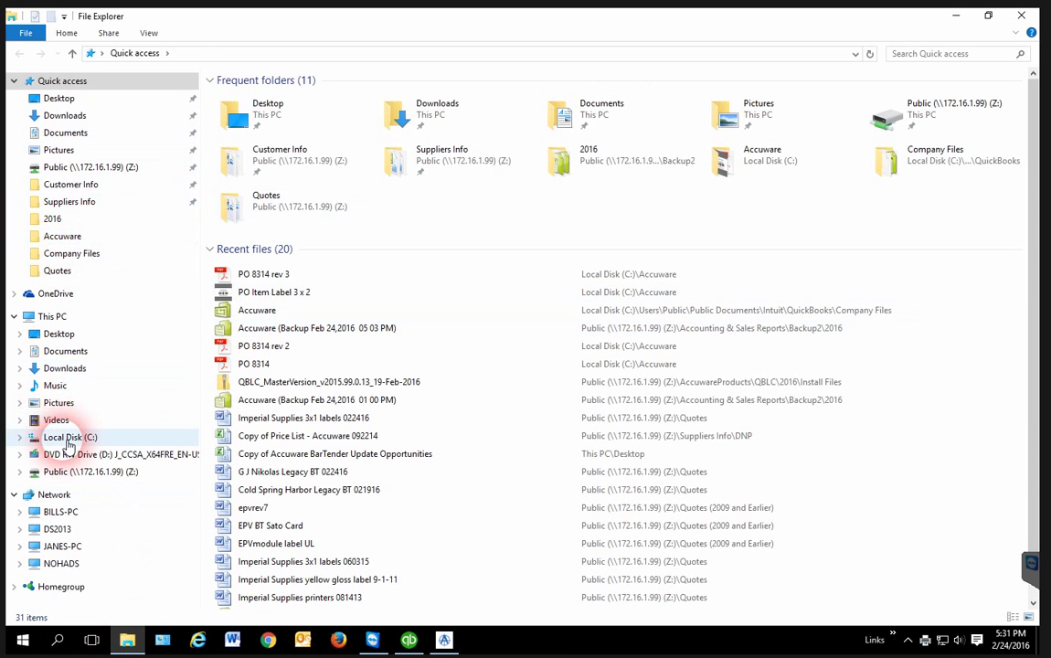
pyautogui.click(70, 437)
pyautogui.click(240, 101)
pyautogui.doubleClick(240, 100)
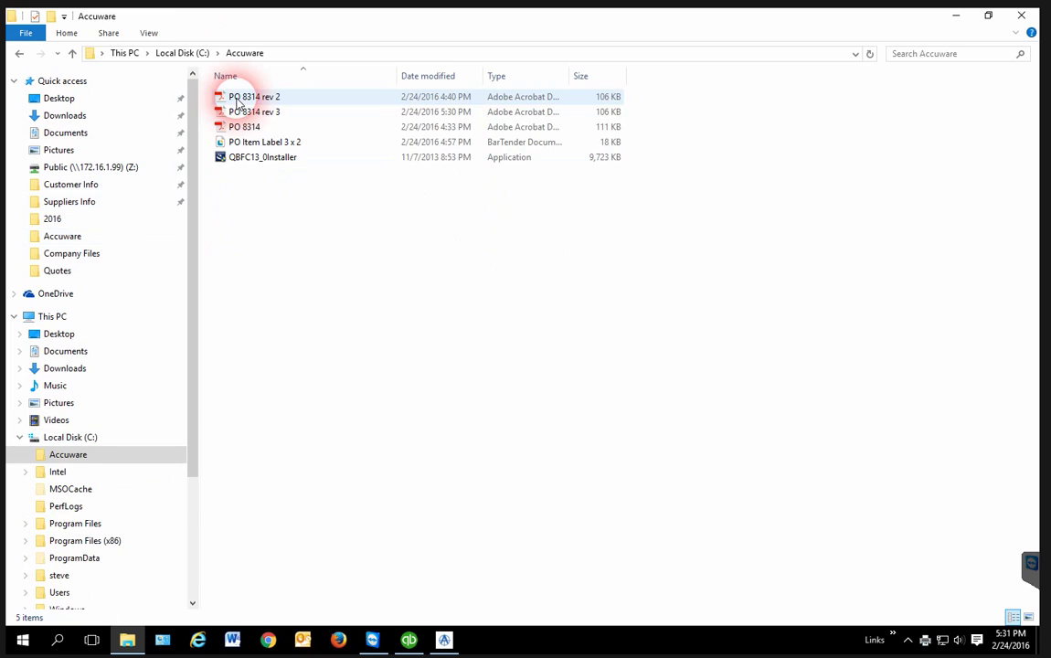
pyautogui.doubleClick(245, 110)
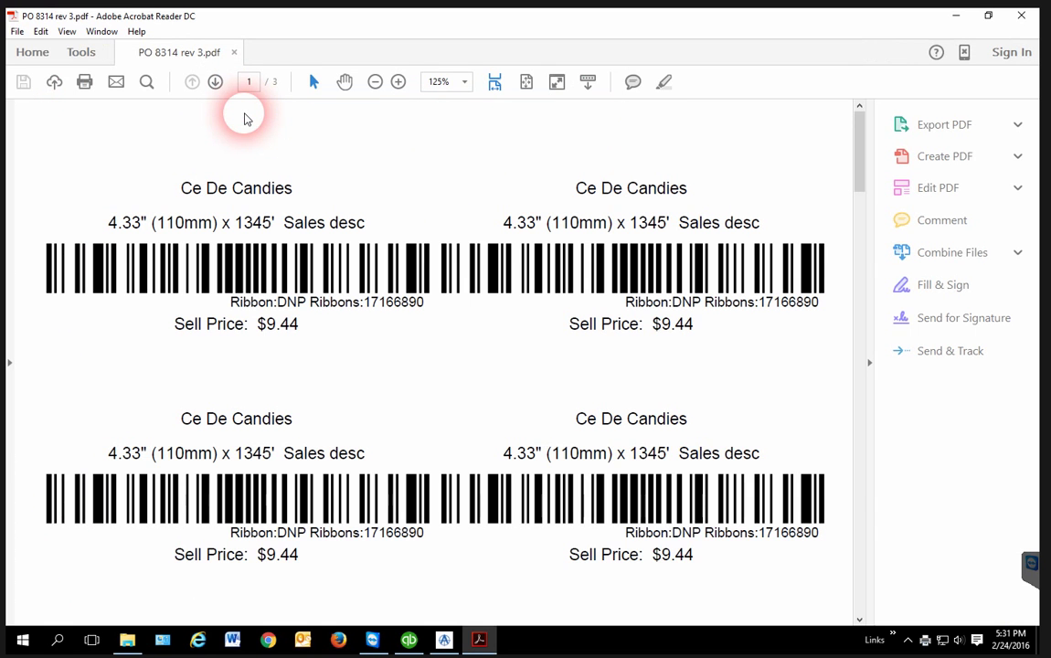